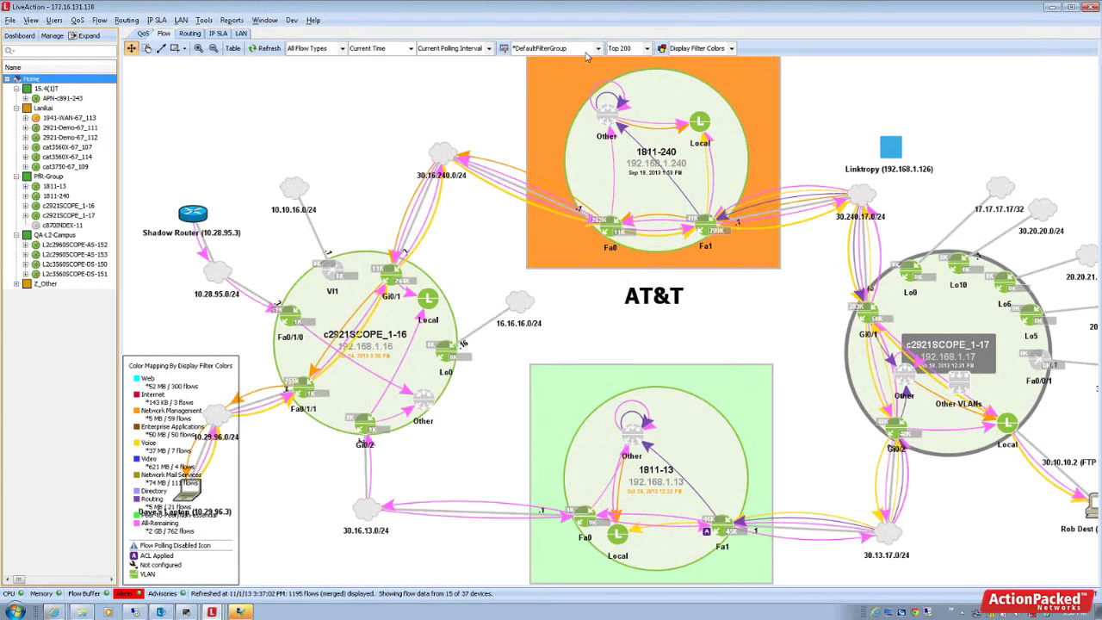
Filter the flow map to the _PfR-Video-Traffic display group
{"action": "left_click", "coordinate": [597, 48]}
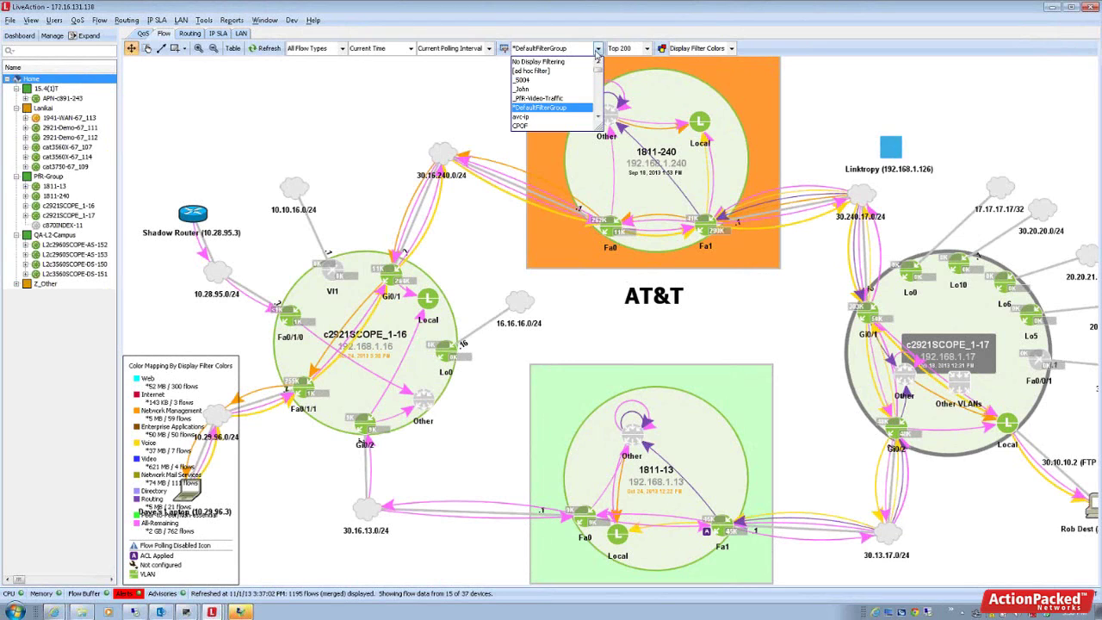
{"action": "left_click", "coordinate": [543, 99]}
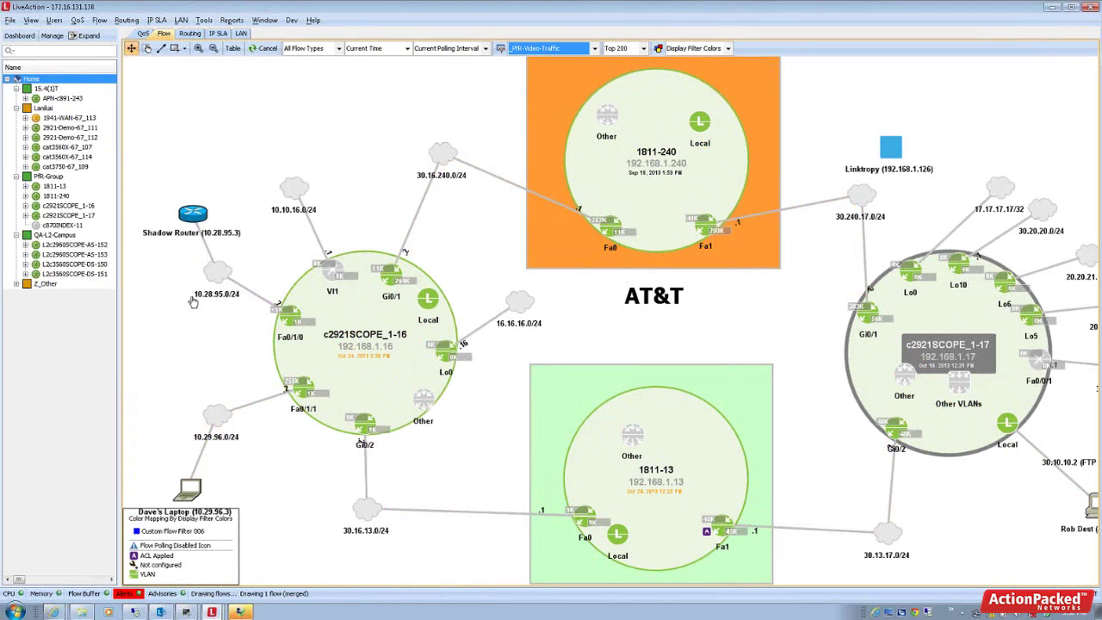
{"action": "mouse_move", "coordinate": [392, 355]}
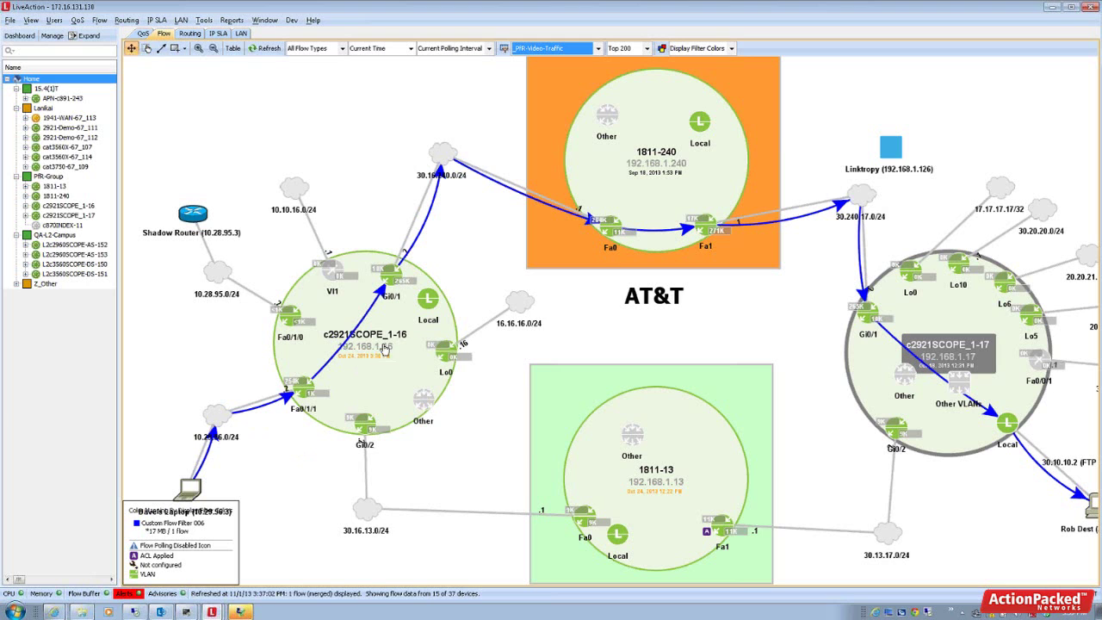
Reposition the c2921SCOPE_1-16, 1811-240 (inside the AT&T box) and 1811-13 routers
{"action": "left_click_drag", "start_coordinate": [388, 386], "coordinate": [415, 356]}
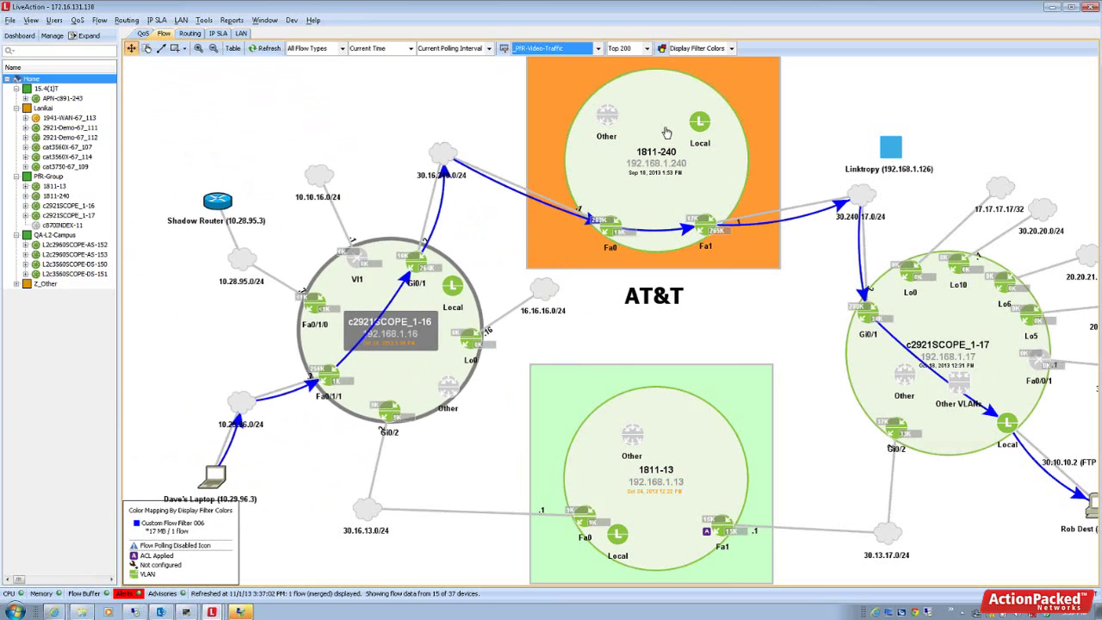
{"action": "left_click_drag", "start_coordinate": [665, 133], "coordinate": [550, 161]}
{"action": "left_click_drag", "start_coordinate": [650, 107], "coordinate": [669, 116]}
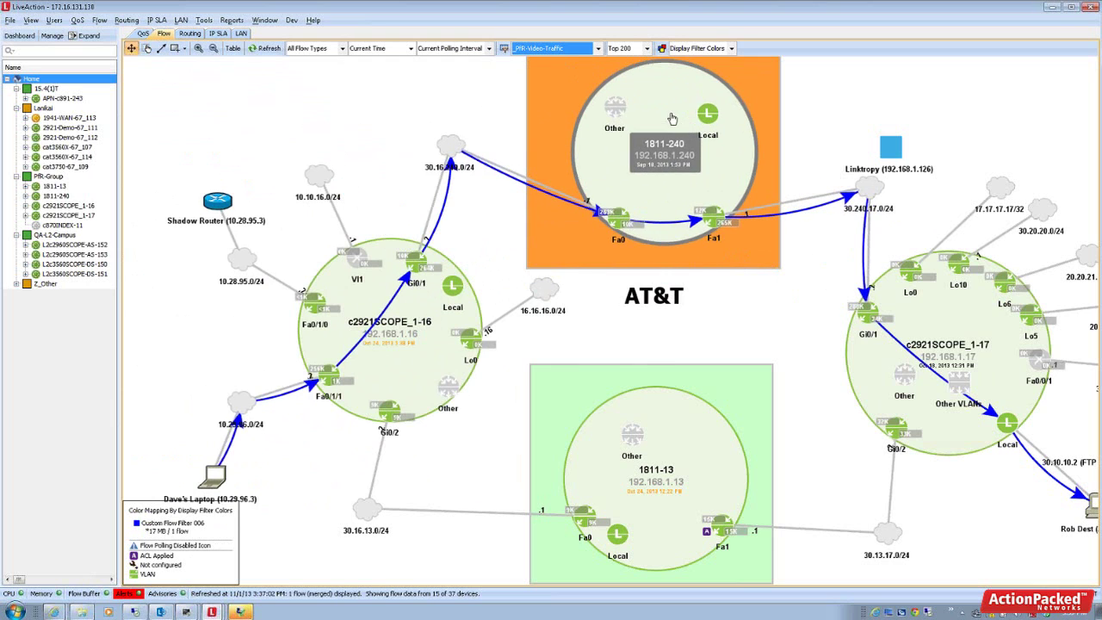
{"action": "mouse_move", "coordinate": [665, 422]}
{"action": "left_mouse_down"}
{"action": "mouse_move", "coordinate": [592, 440]}
{"action": "mouse_move", "coordinate": [592, 383]}
{"action": "mouse_move", "coordinate": [652, 381]}
{"action": "mouse_move", "coordinate": [657, 411]}
{"action": "left_mouse_up"}
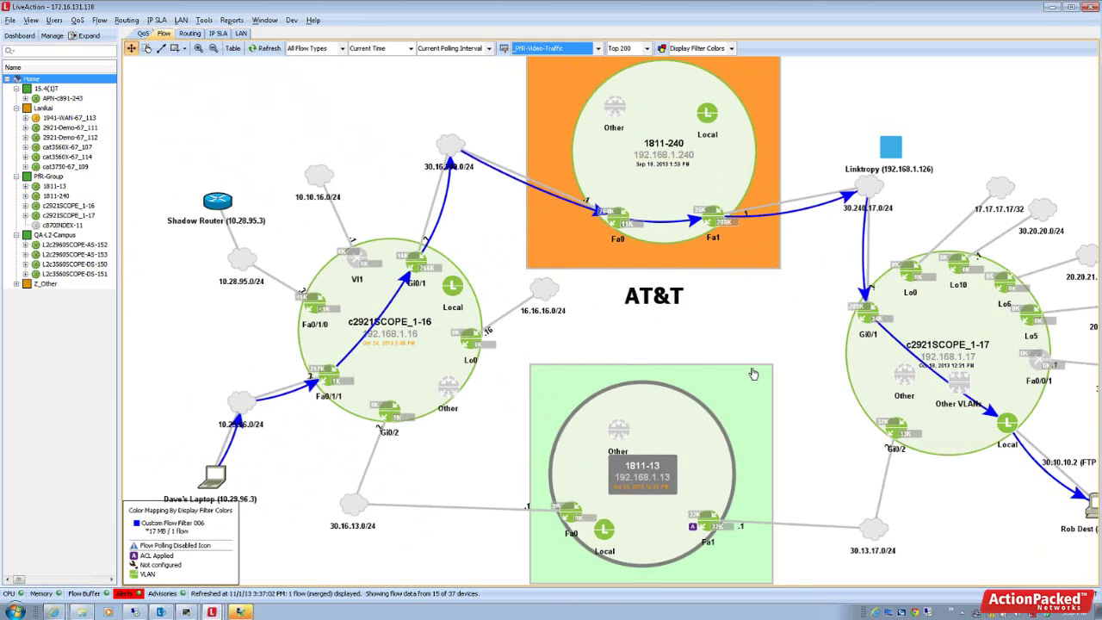
{"action": "scroll", "coordinate": [754, 374], "scroll_direction": "down", "scroll_amount": 4}
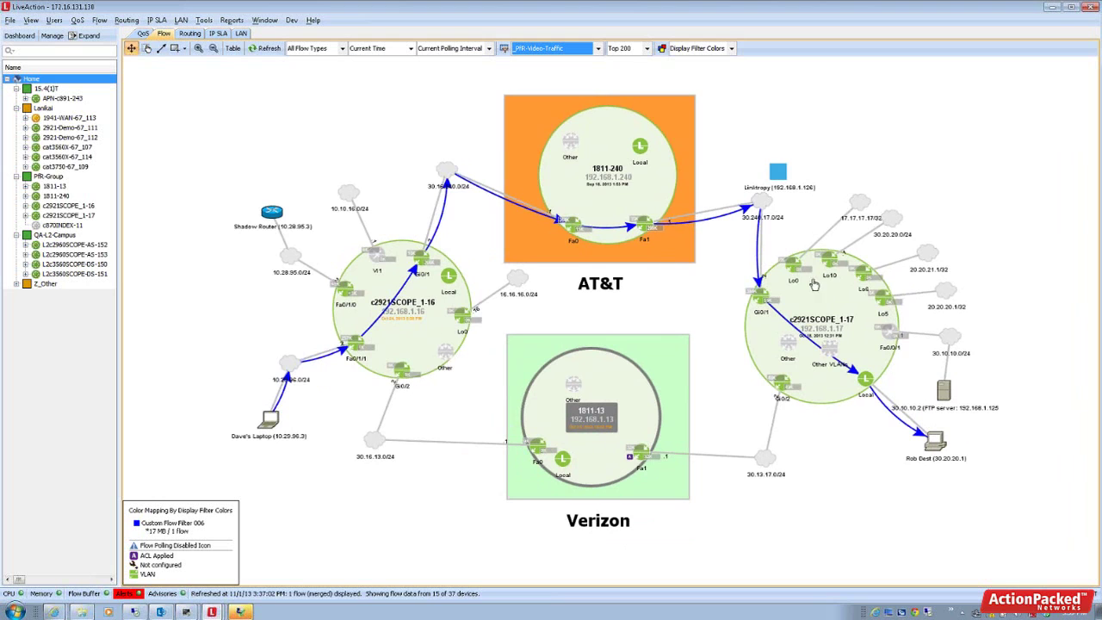
Move the c2921SCOPE_1-17 router group and nudge the Linktropy node up
{"action": "left_click_drag", "start_coordinate": [795, 269], "coordinate": [889, 202]}
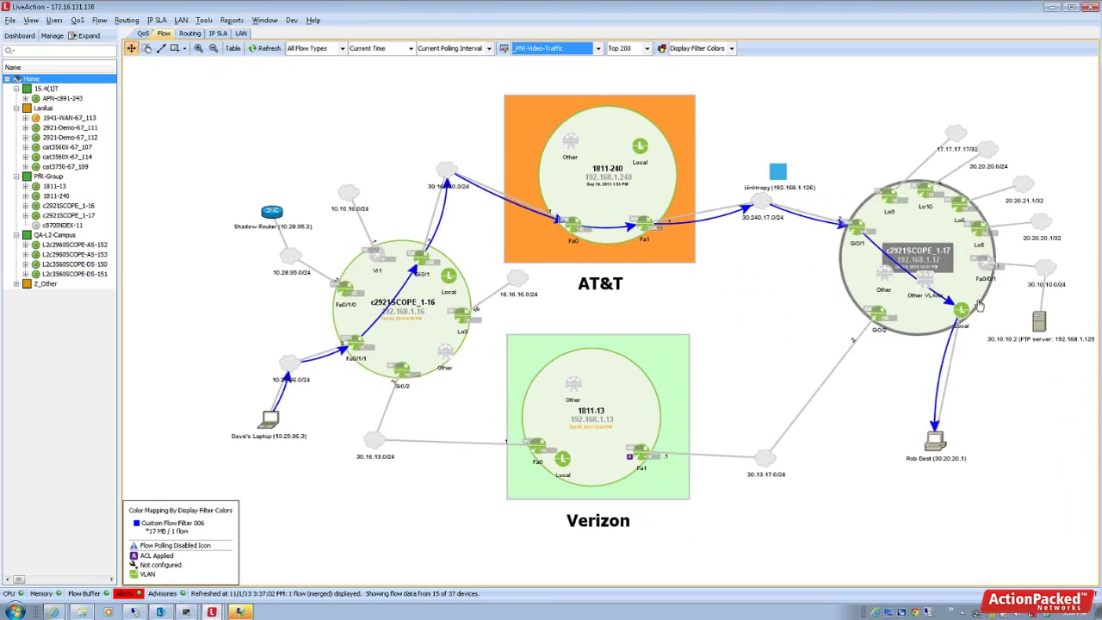
{"action": "left_click_drag", "start_coordinate": [979, 306], "coordinate": [894, 331]}
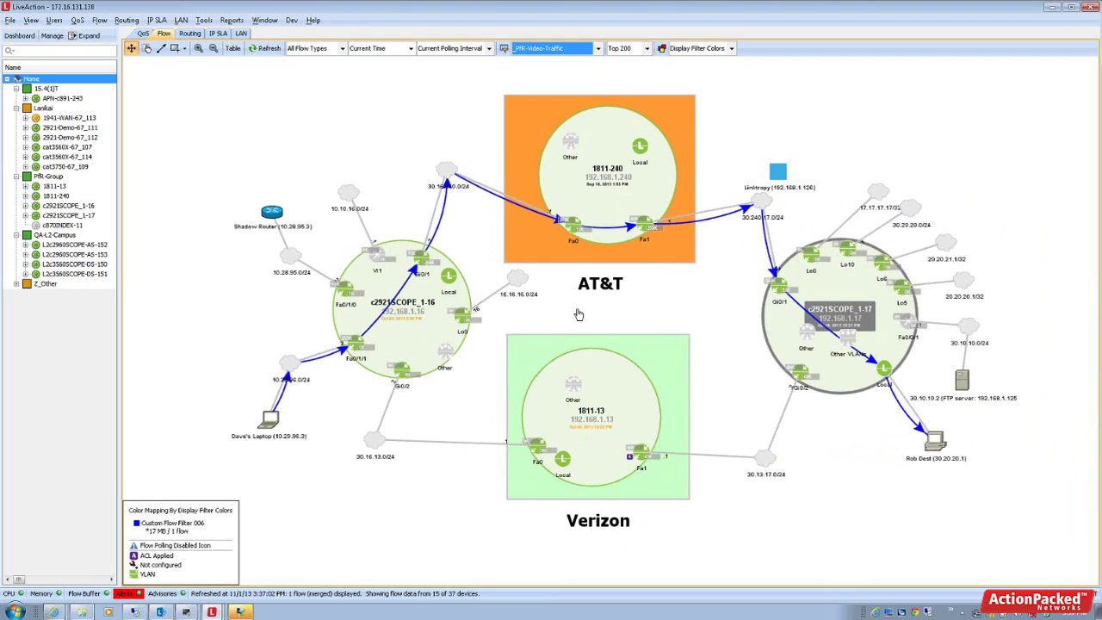
{"action": "scroll", "coordinate": [592, 308], "scroll_direction": "up", "scroll_amount": 2}
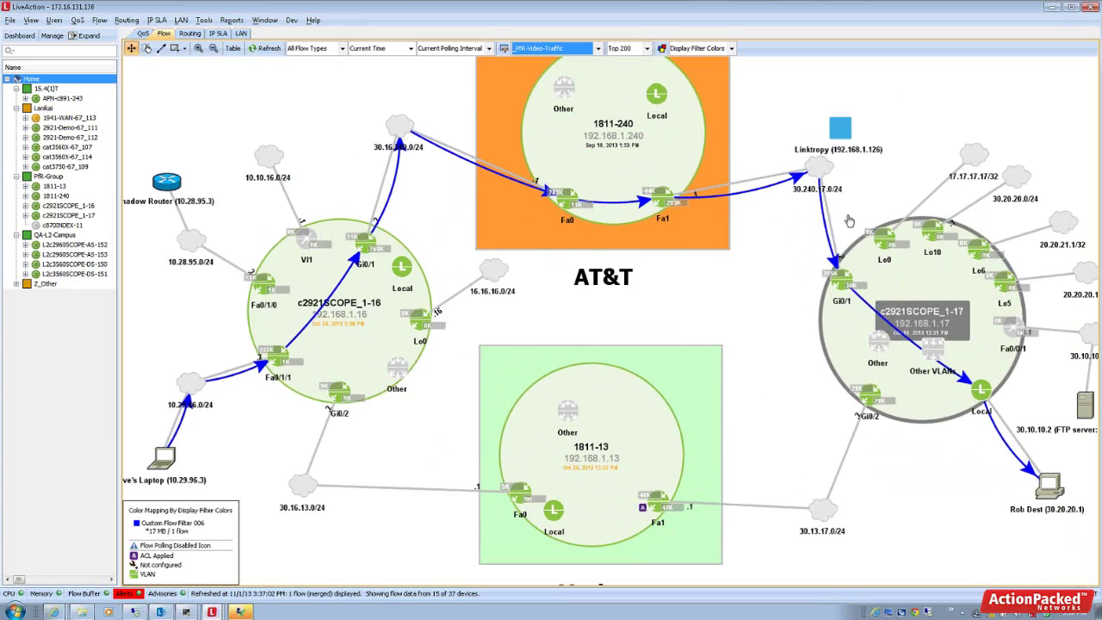
{"action": "left_click_drag", "start_coordinate": [846, 136], "coordinate": [837, 112]}
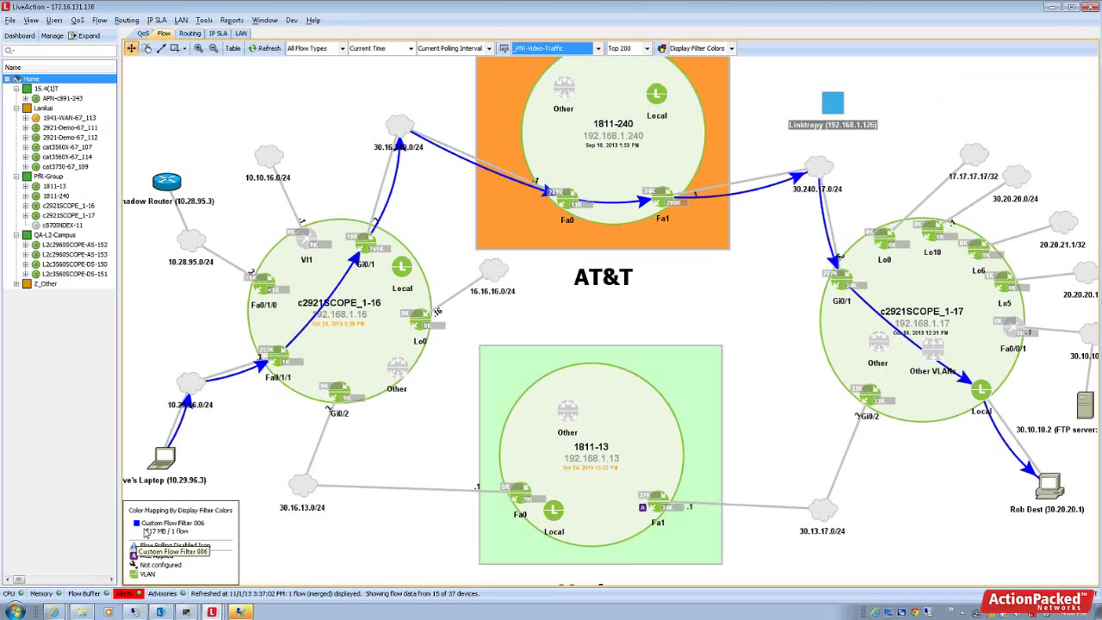
Turn on Linktropy link emulation to apply 500–600 ms delay and 1% packet loss
{"action": "middle_click", "coordinate": [552, 311]}
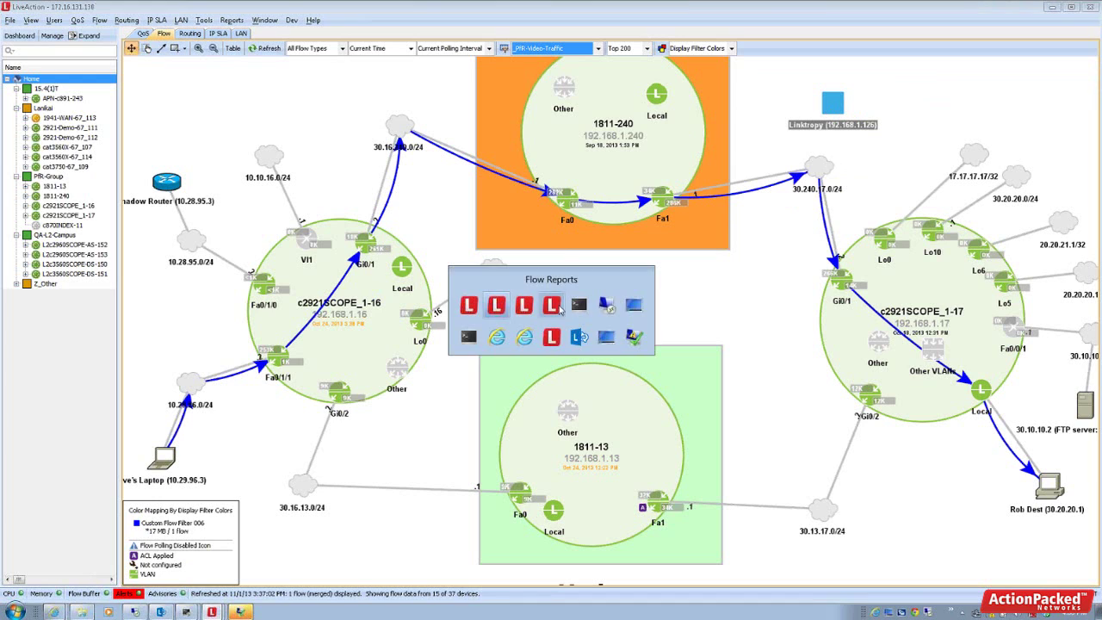
{"action": "scroll", "coordinate": [560, 310], "scroll_direction": "down", "scroll_amount": 6}
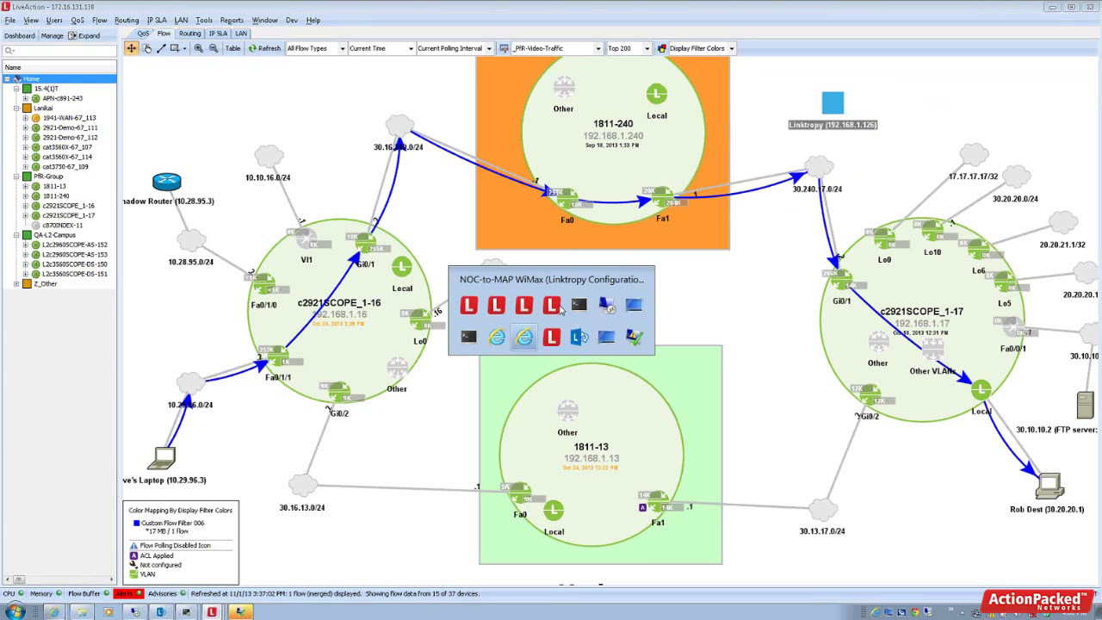
{"action": "left_click", "coordinate": [560, 310]}
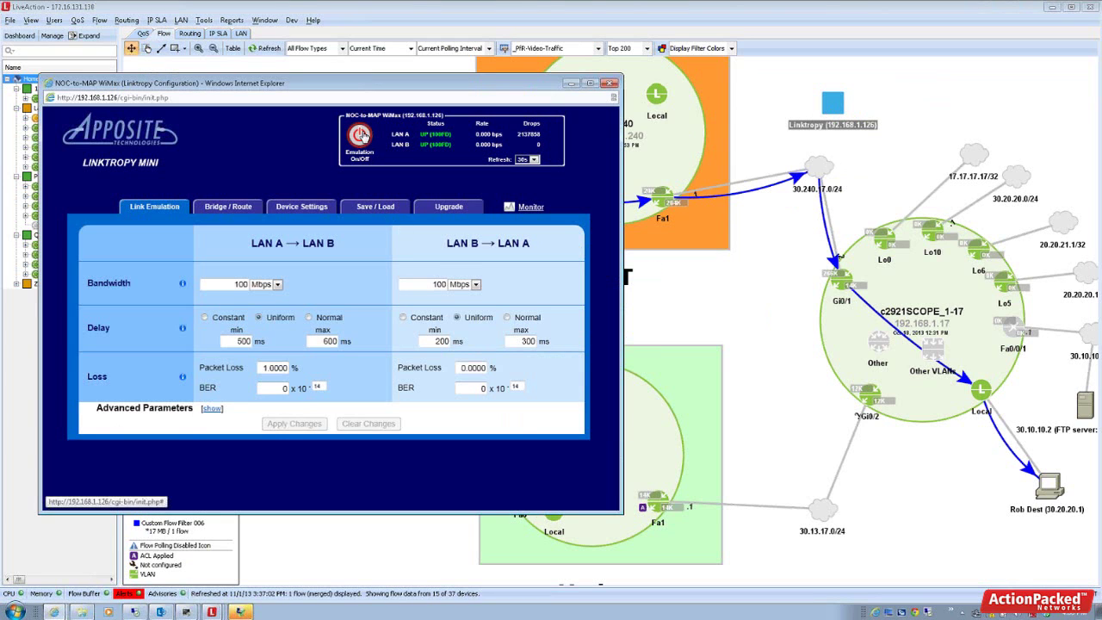
{"action": "left_click", "coordinate": [360, 135]}
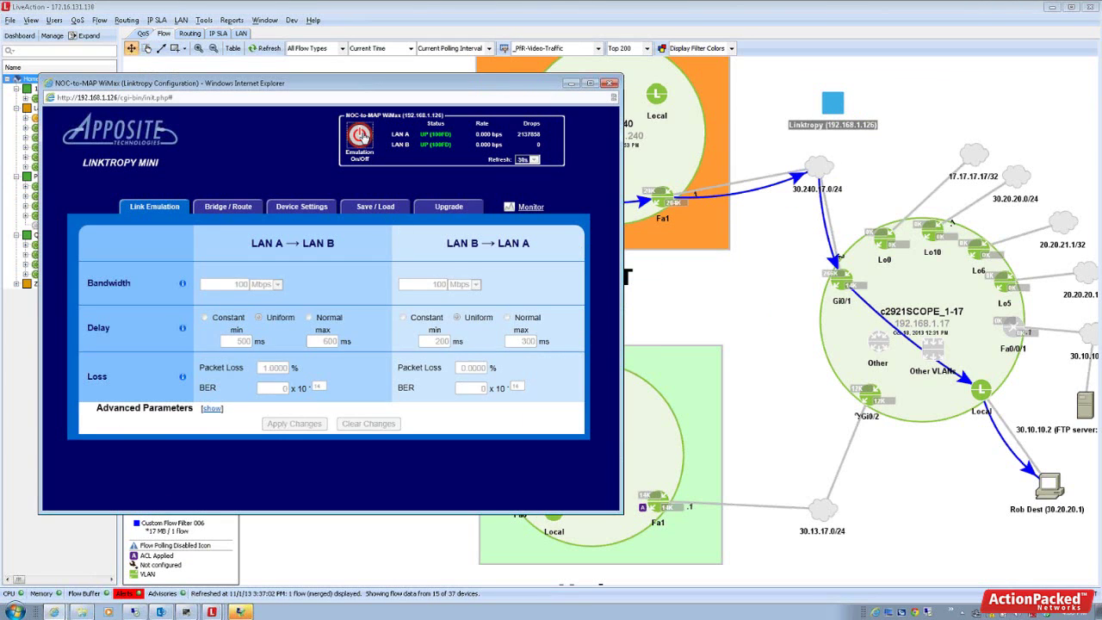
Close the Linktropy page and show the PfR flow table for c2921SCOPE_1-16 with a wider PfR Status column
{"action": "left_click", "coordinate": [730, 319]}
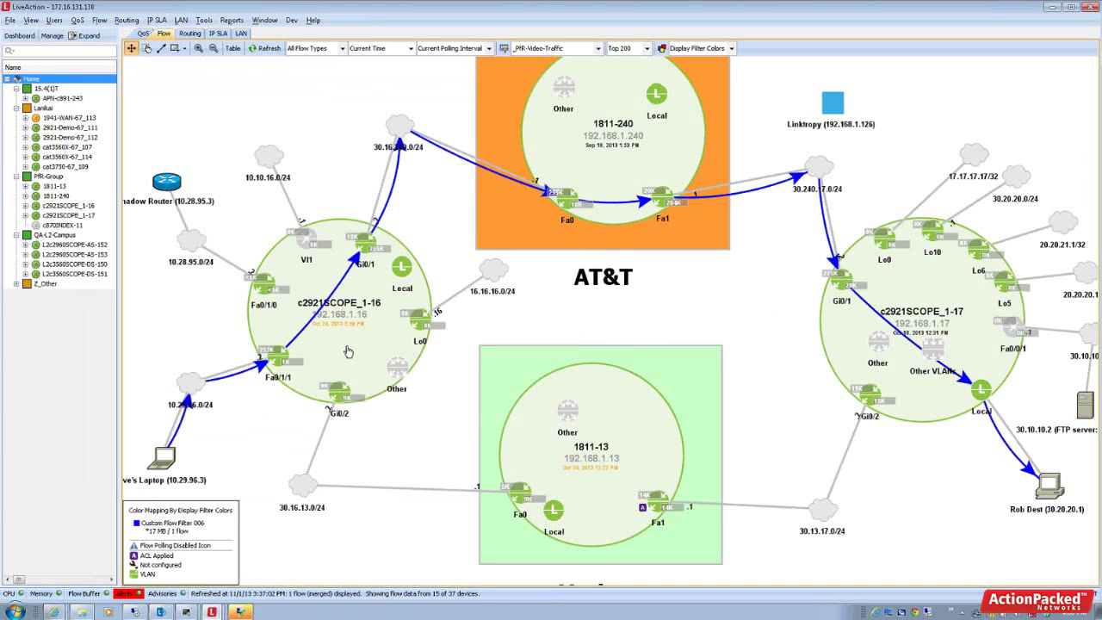
{"action": "double_click", "coordinate": [392, 346]}
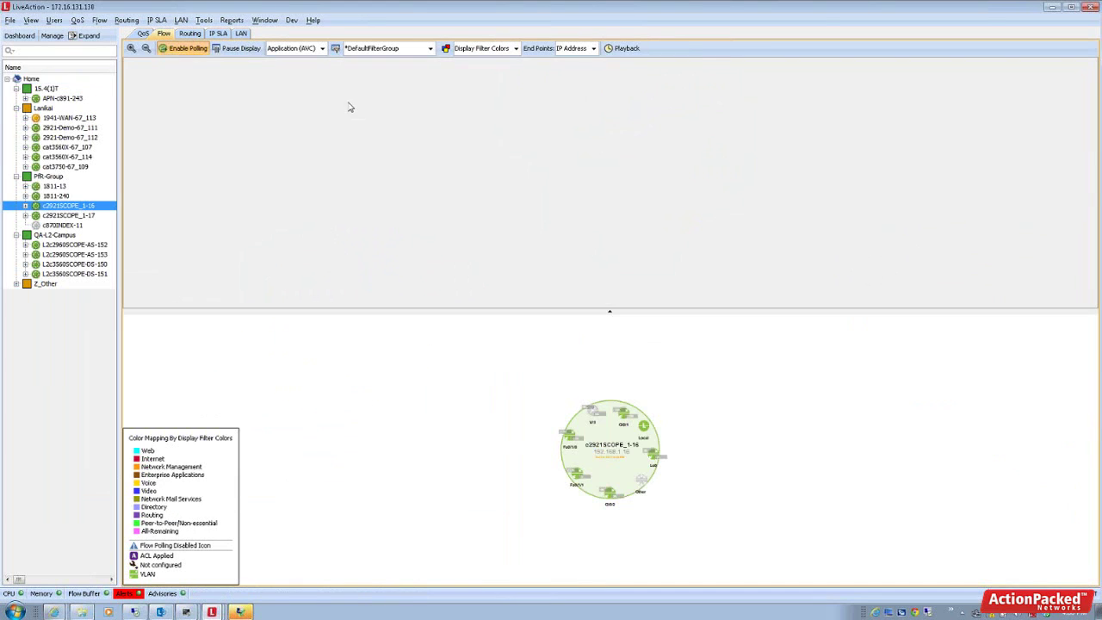
{"action": "left_click", "coordinate": [322, 48]}
{"action": "left_click", "coordinate": [300, 109]}
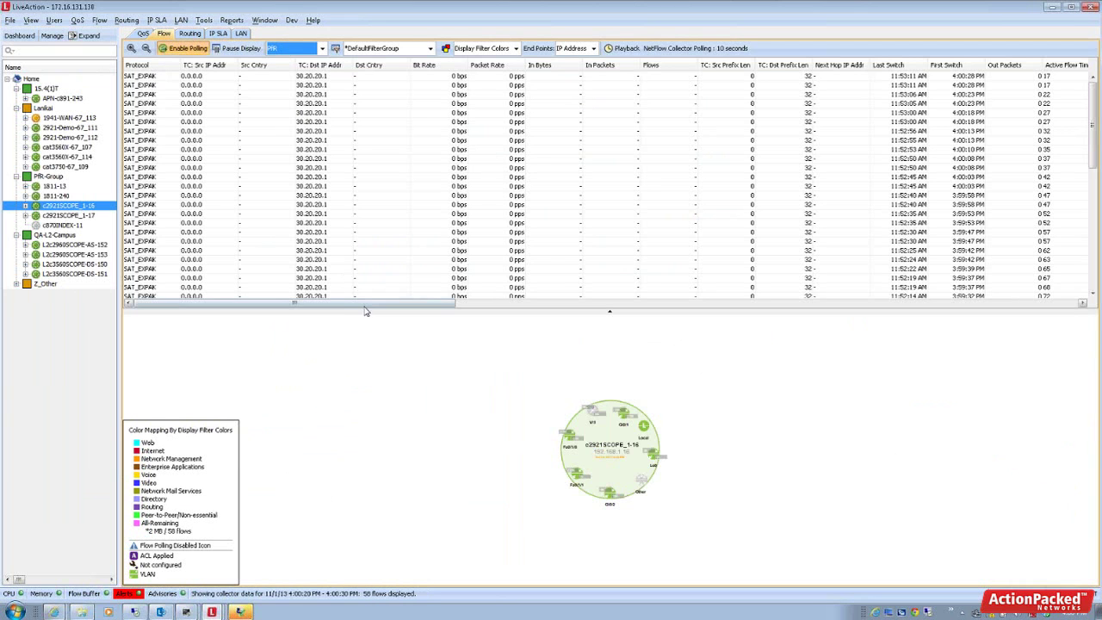
{"action": "left_click_drag", "start_coordinate": [370, 303], "coordinate": [1058, 253]}
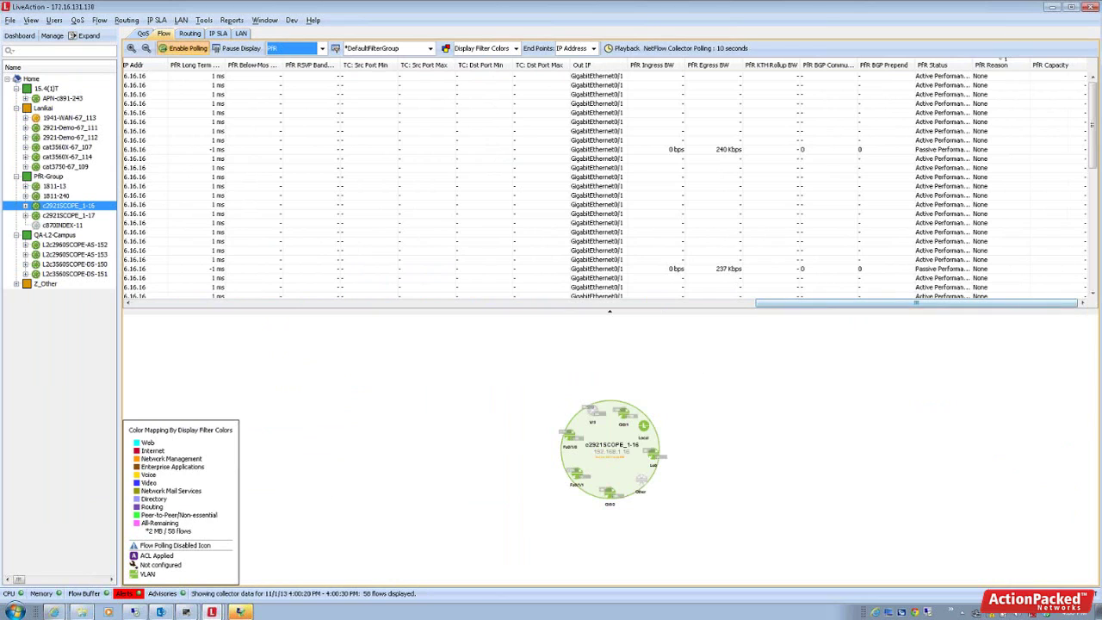
{"action": "left_click_drag", "start_coordinate": [970, 65], "coordinate": [985, 64]}
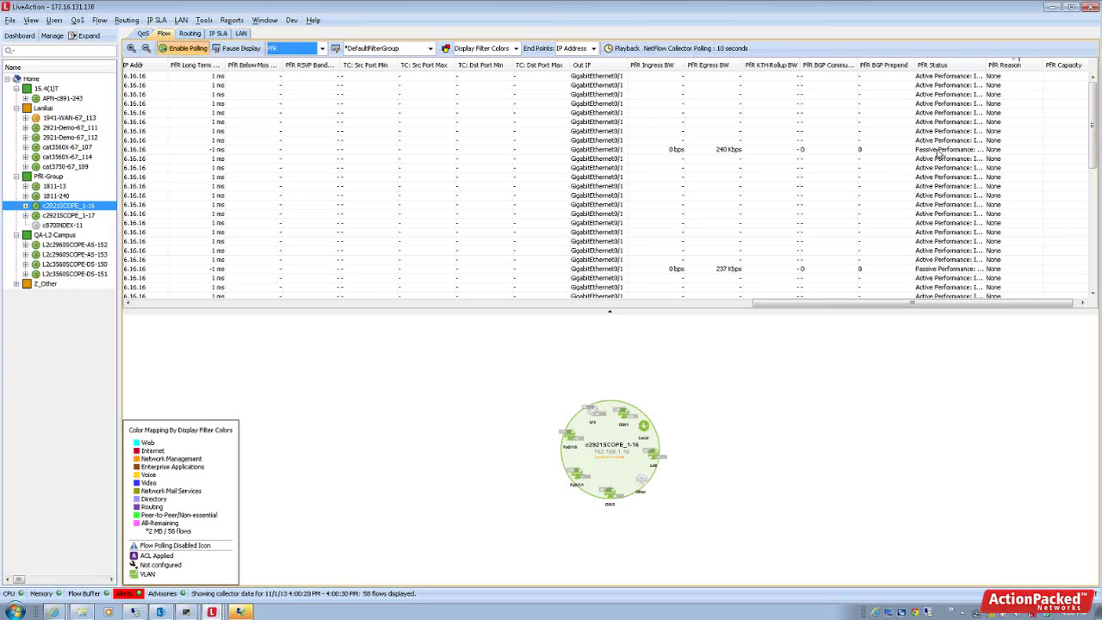
Pause the flow table display, scroll it, then resume live polling
{"action": "left_click", "coordinate": [246, 50]}
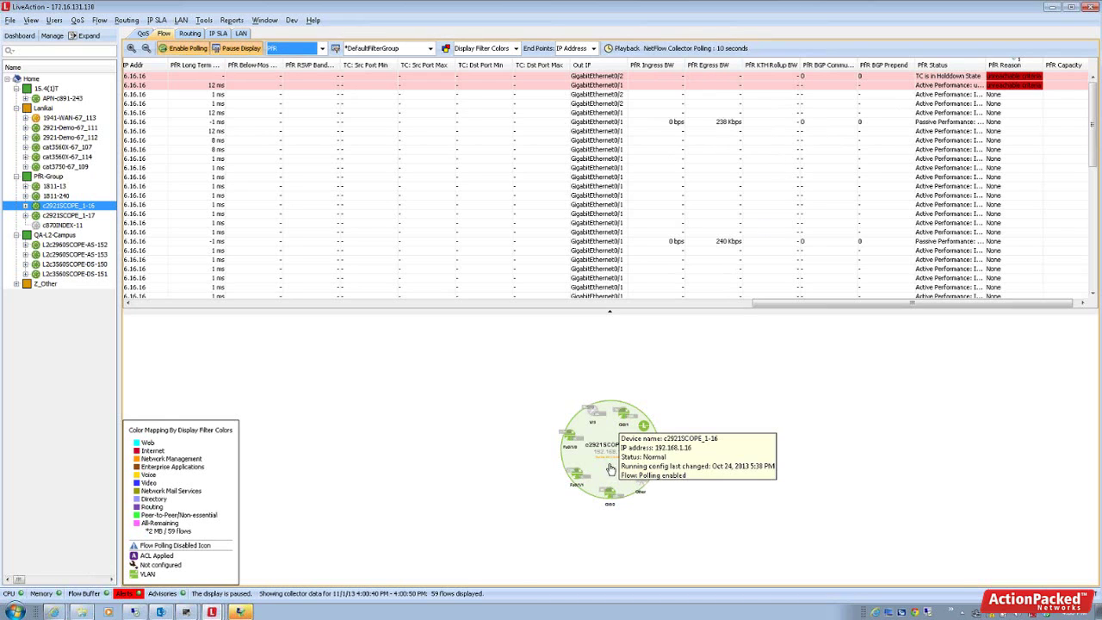
{"action": "scroll", "coordinate": [737, 387], "scroll_direction": "up", "scroll_amount": 1}
{"action": "scroll", "coordinate": [798, 335], "scroll_direction": "up", "scroll_amount": 1}
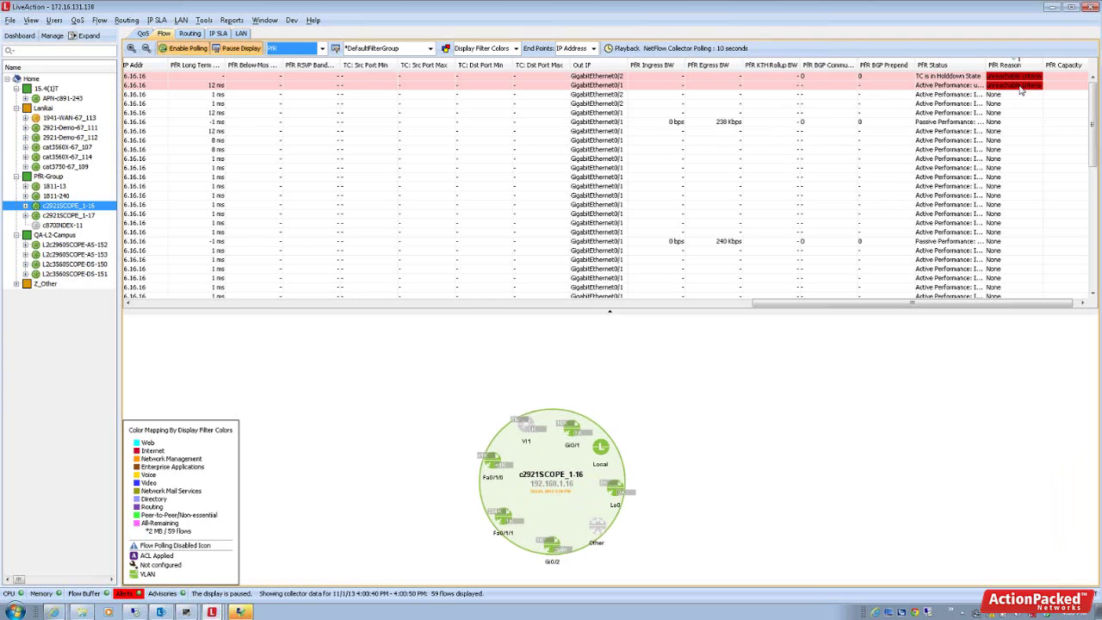
{"action": "left_click", "coordinate": [242, 49]}
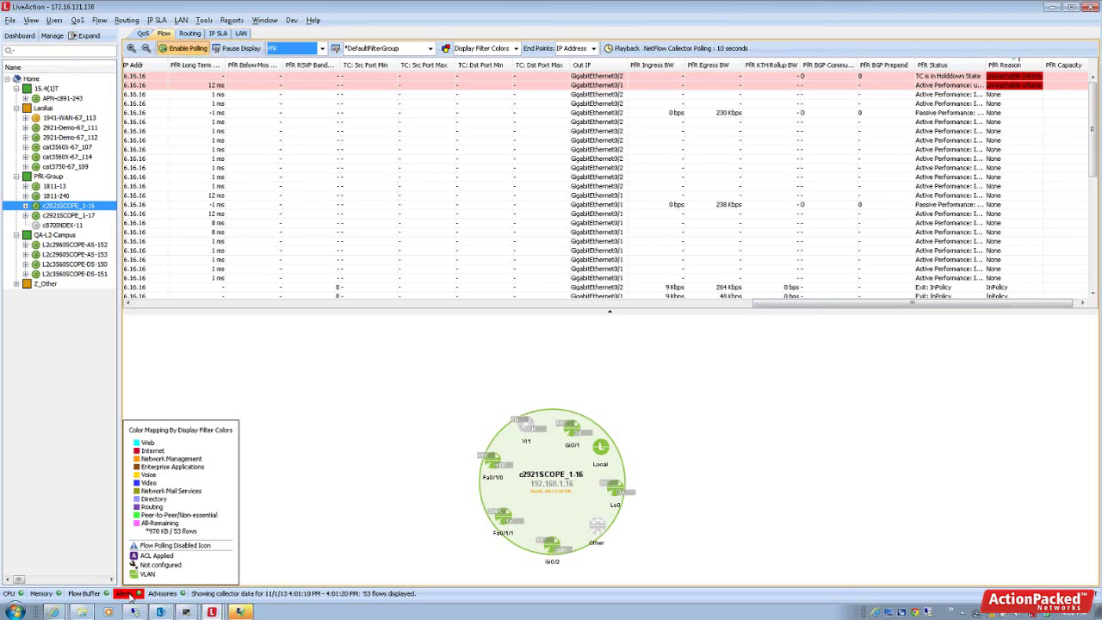
Select the PfR Out of Policy event alert in the Alerts list
{"action": "left_click", "coordinate": [127, 594]}
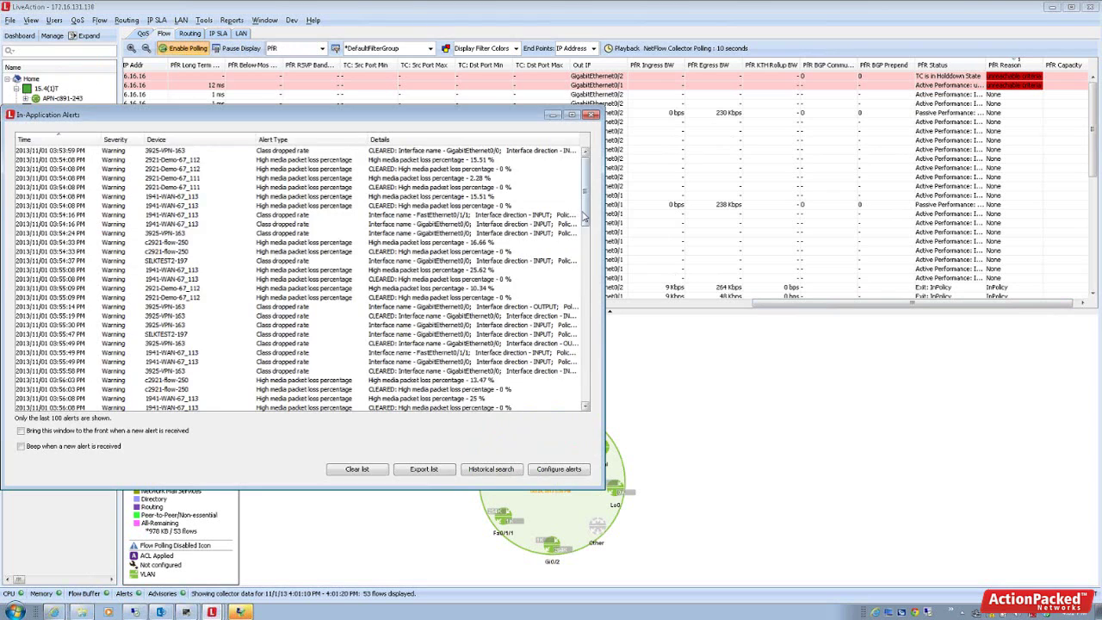
{"action": "scroll", "coordinate": [590, 366], "scroll_direction": "down", "scroll_amount": 10}
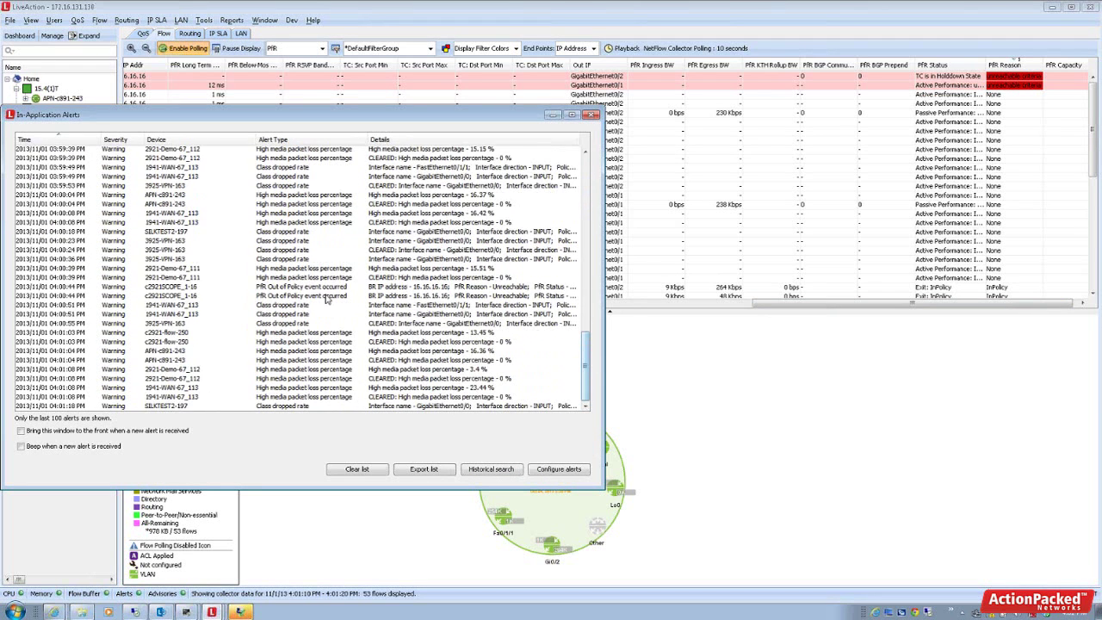
{"action": "left_click", "coordinate": [472, 278]}
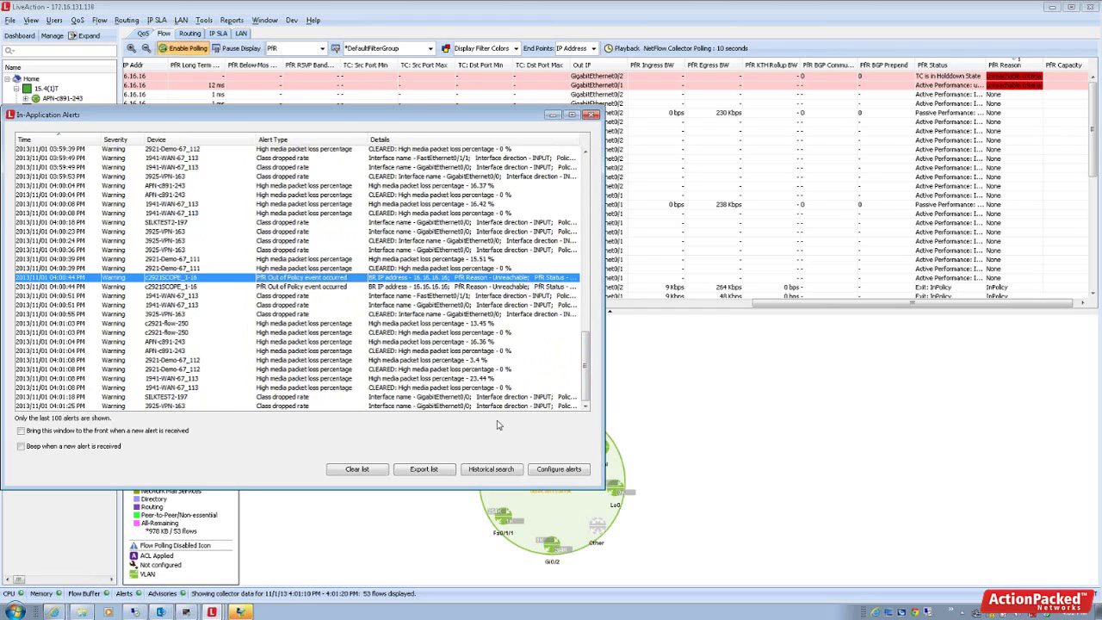
Search historical alerts filtered to PfR Out of Policy event occurred and bring up the second result's actions
{"action": "left_click", "coordinate": [512, 471]}
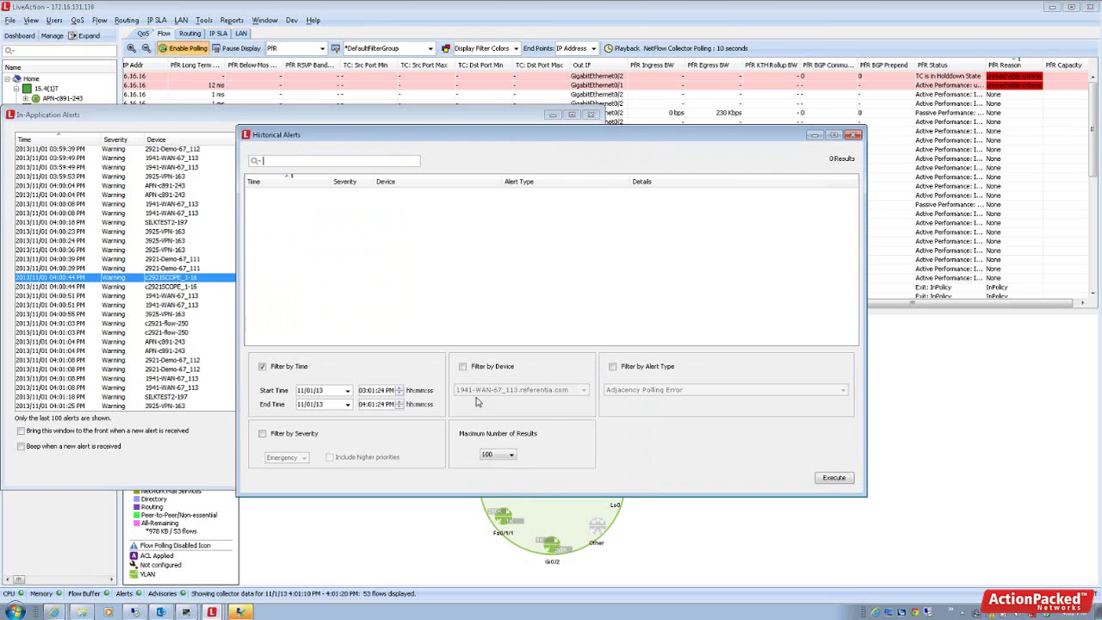
{"action": "left_click", "coordinate": [613, 367]}
{"action": "left_click", "coordinate": [656, 391]}
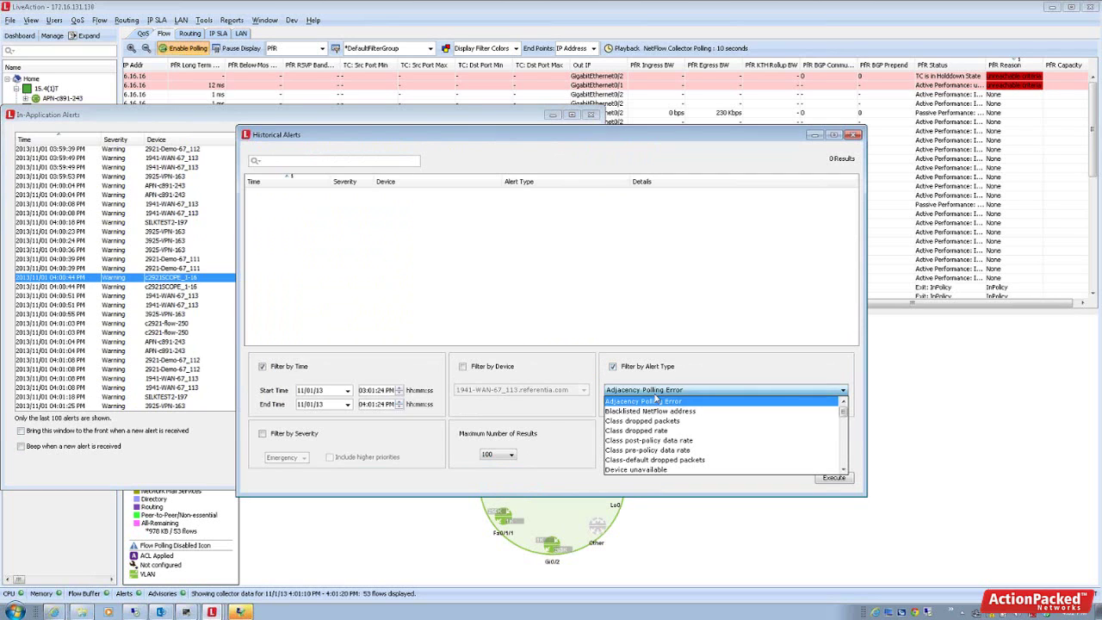
{"action": "scroll", "coordinate": [680, 435], "scroll_direction": "down", "scroll_amount": 5}
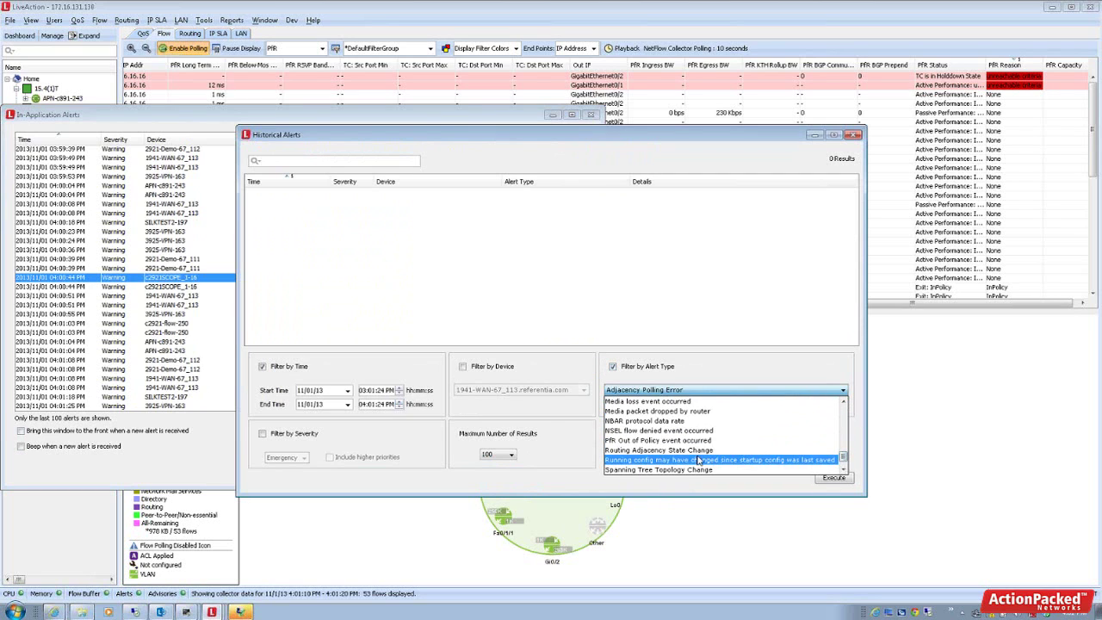
{"action": "left_click", "coordinate": [702, 440]}
{"action": "left_click", "coordinate": [833, 478]}
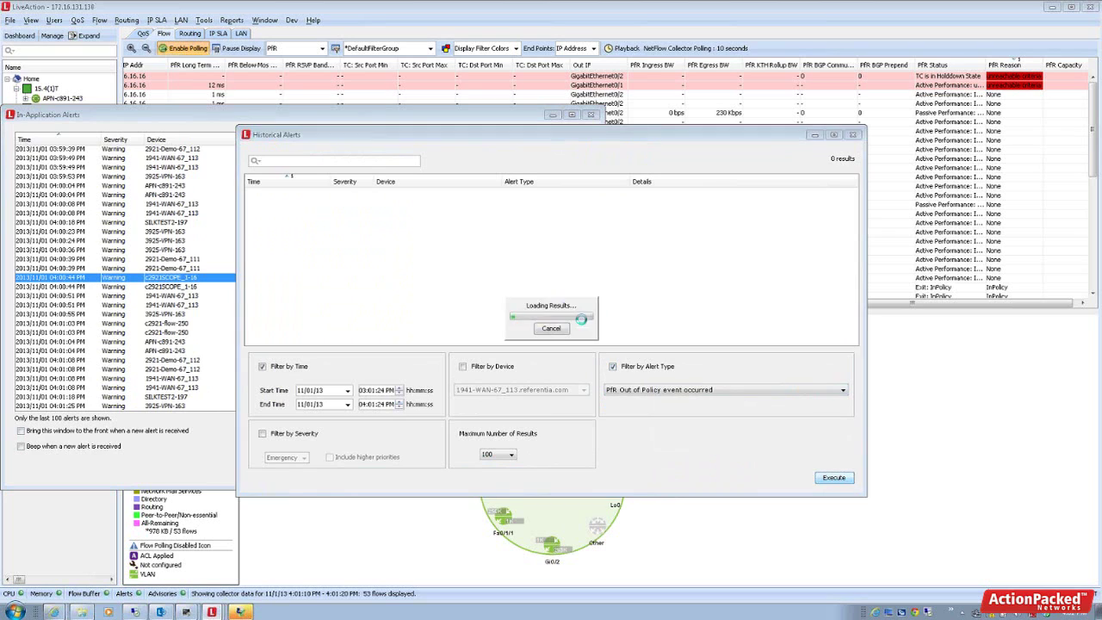
{"action": "right_click", "coordinate": [587, 204]}
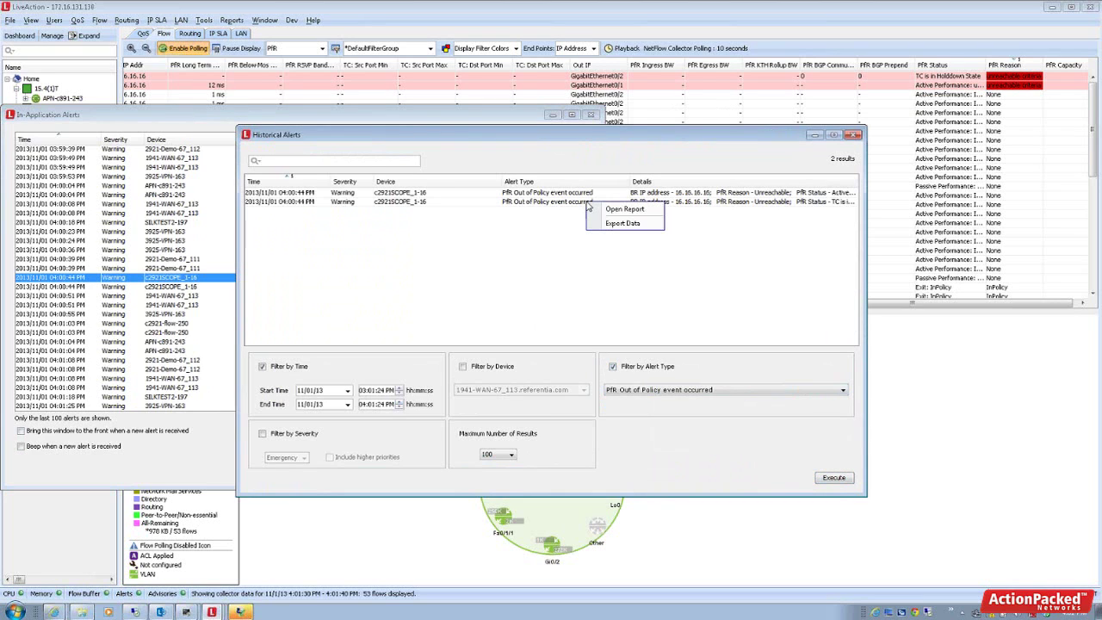
Open the Out of Policy Events report, shift its window aside, and return to the main flow view
{"action": "left_click", "coordinate": [623, 209]}
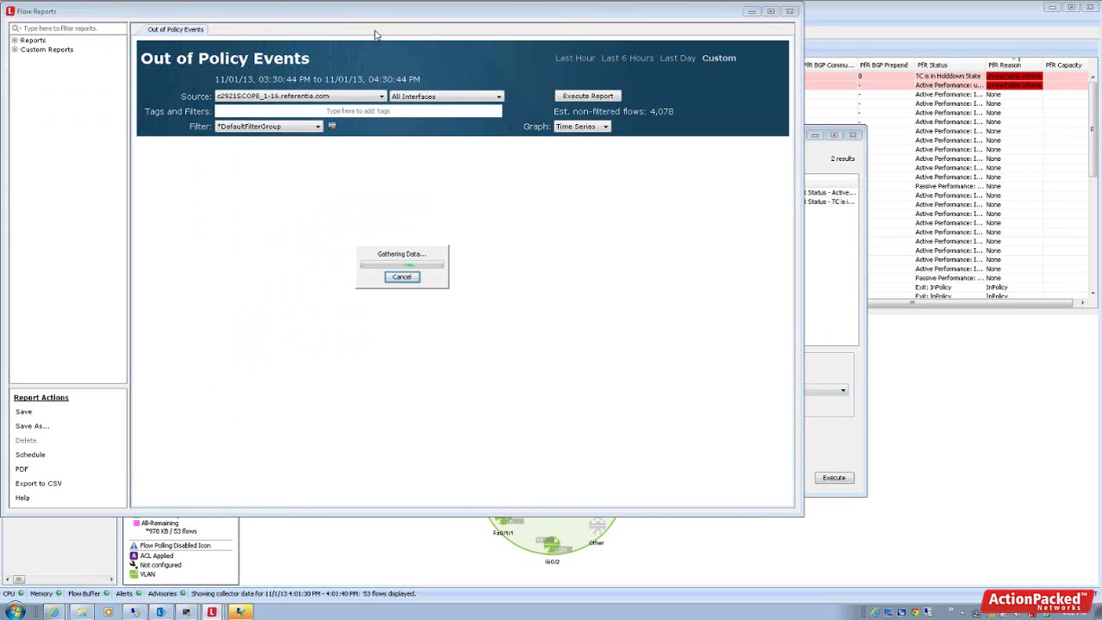
{"action": "left_click_drag", "start_coordinate": [334, 23], "coordinate": [420, 59]}
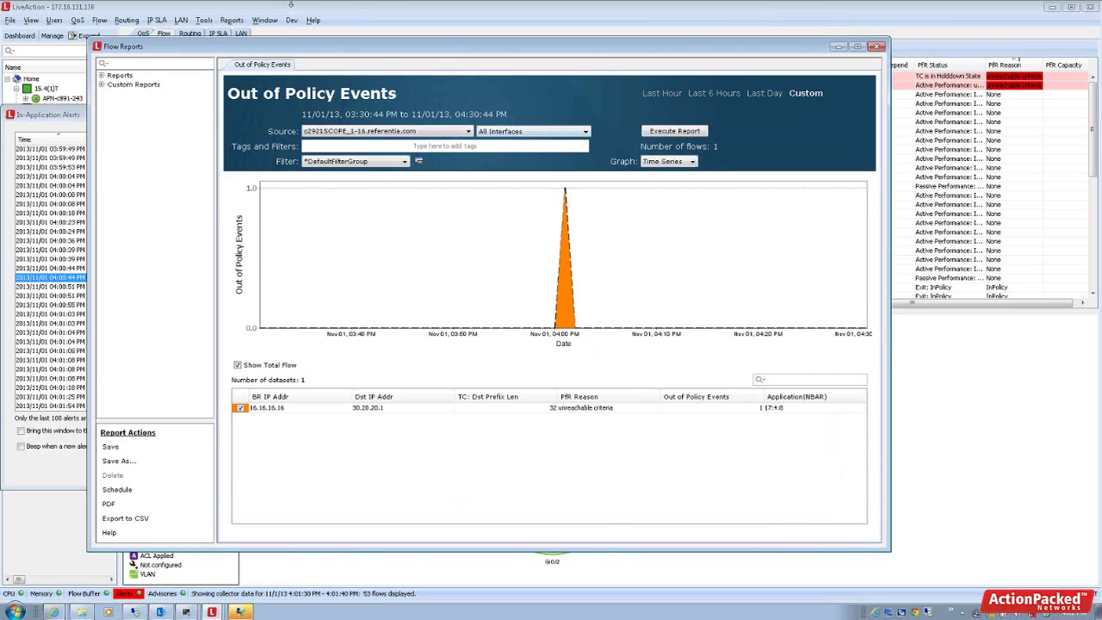
{"action": "left_click", "coordinate": [252, 10]}
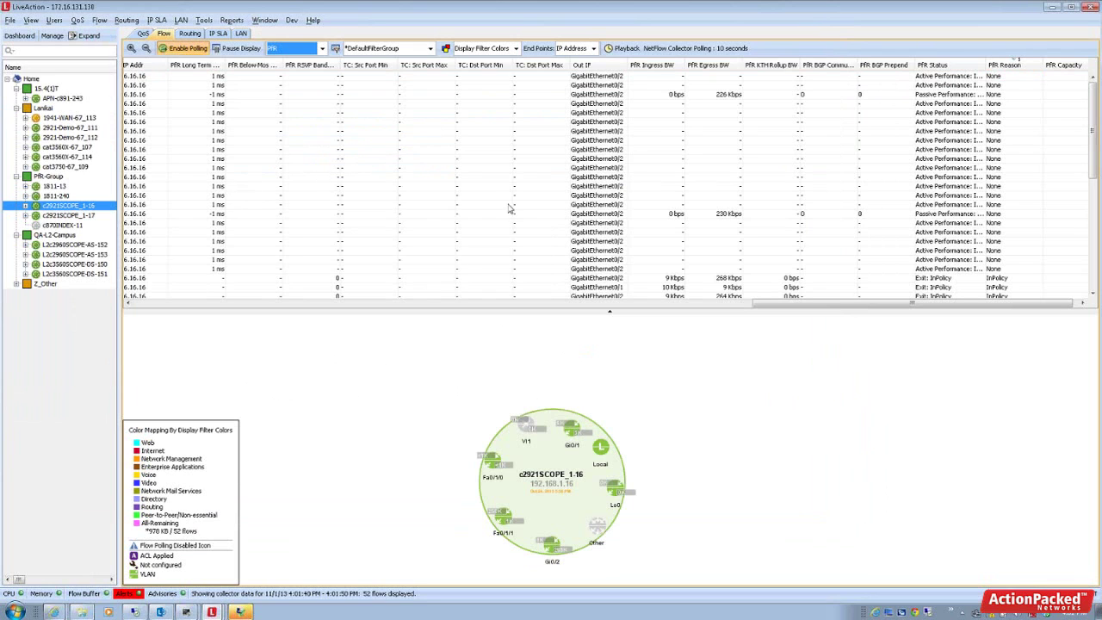
Show the Home topology and refresh it twice to see the flow rerouted through 1811-13
{"action": "left_click", "coordinate": [45, 80]}
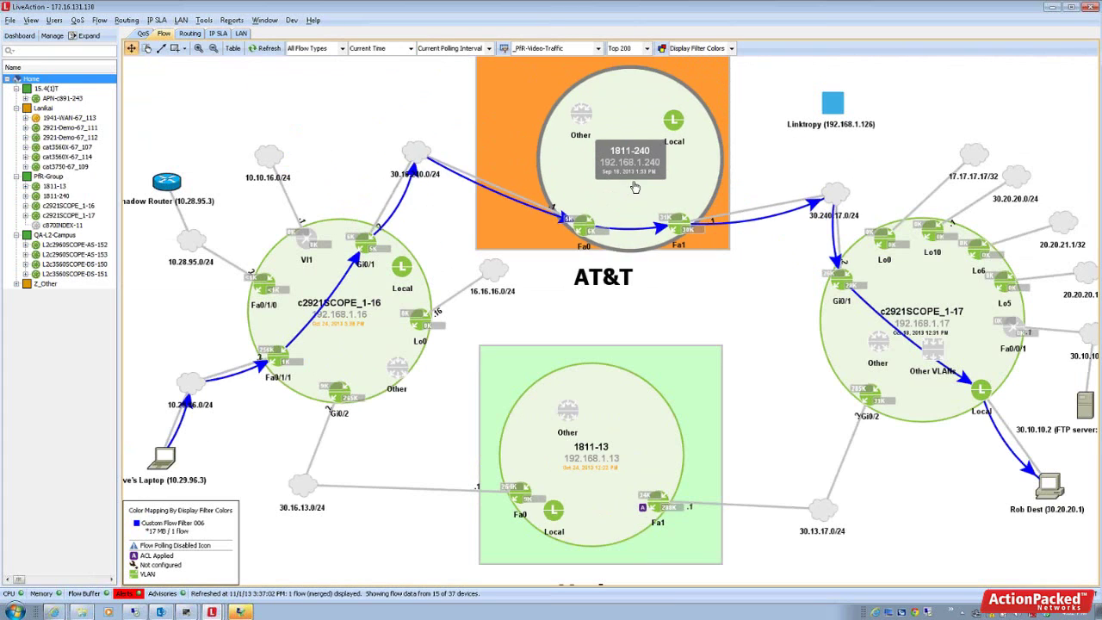
{"action": "left_click", "coordinate": [268, 49]}
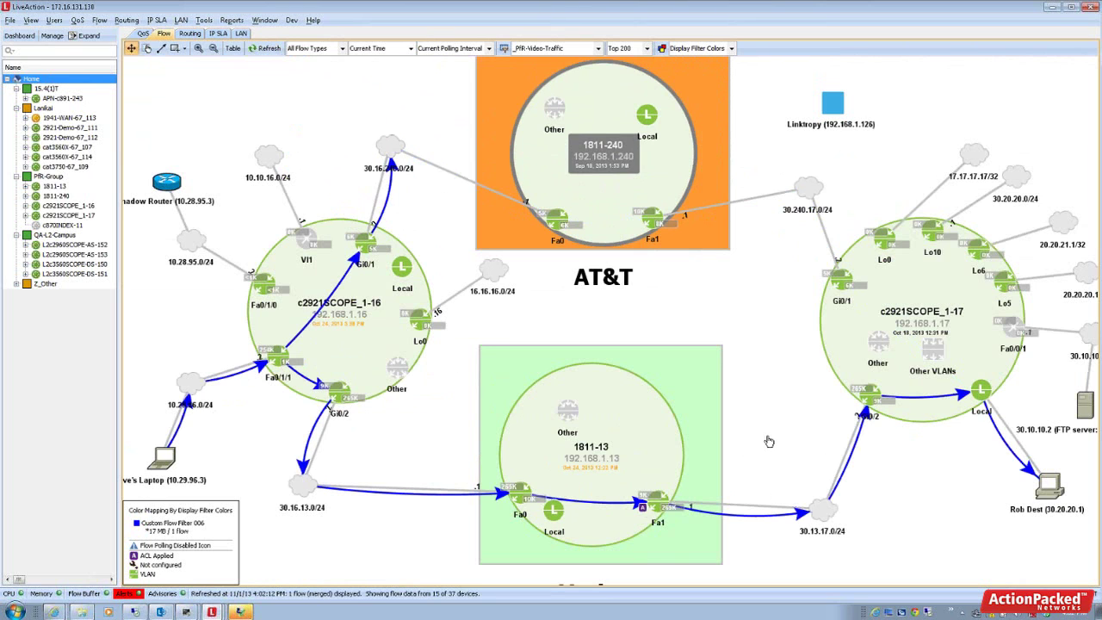
{"action": "scroll", "coordinate": [754, 398], "scroll_direction": "down", "scroll_amount": 2}
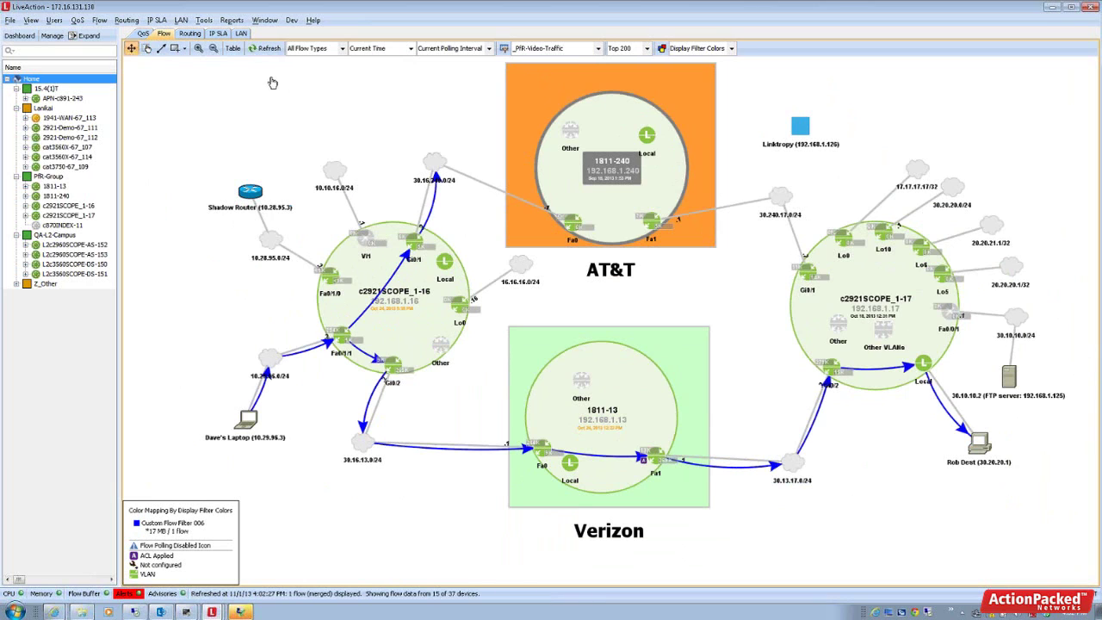
{"action": "left_click", "coordinate": [266, 49]}
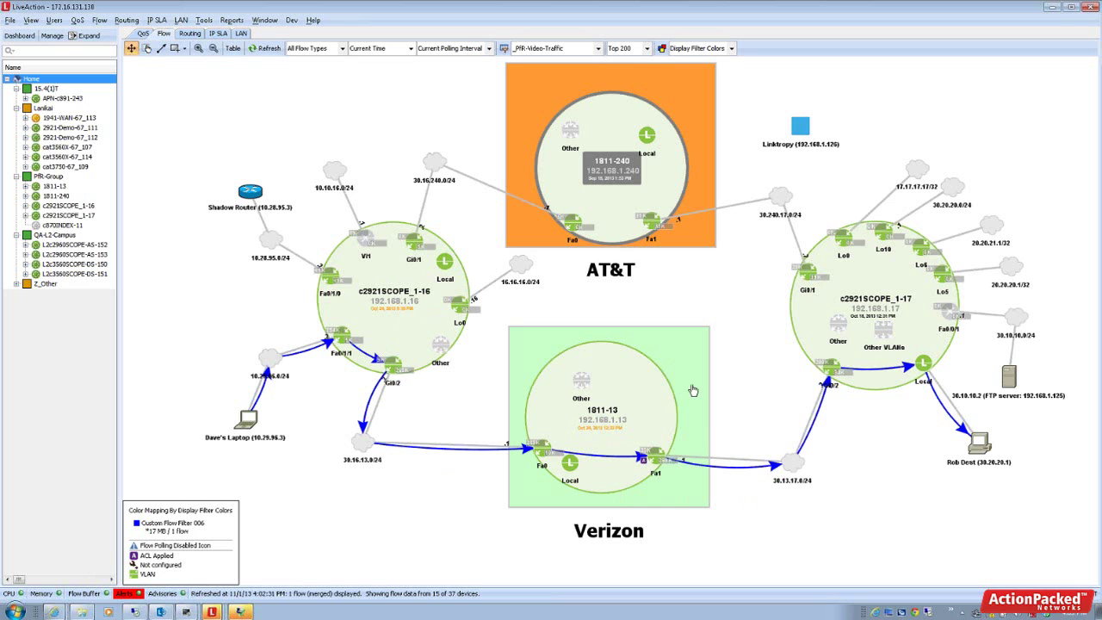
{"action": "mouse_move", "coordinate": [597, 414]}
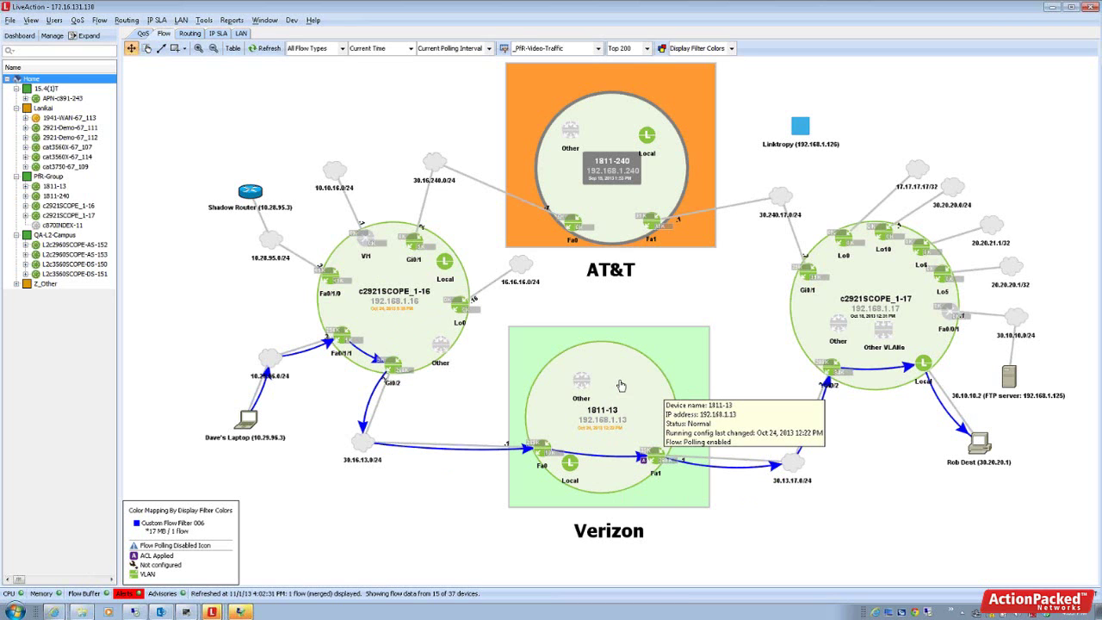